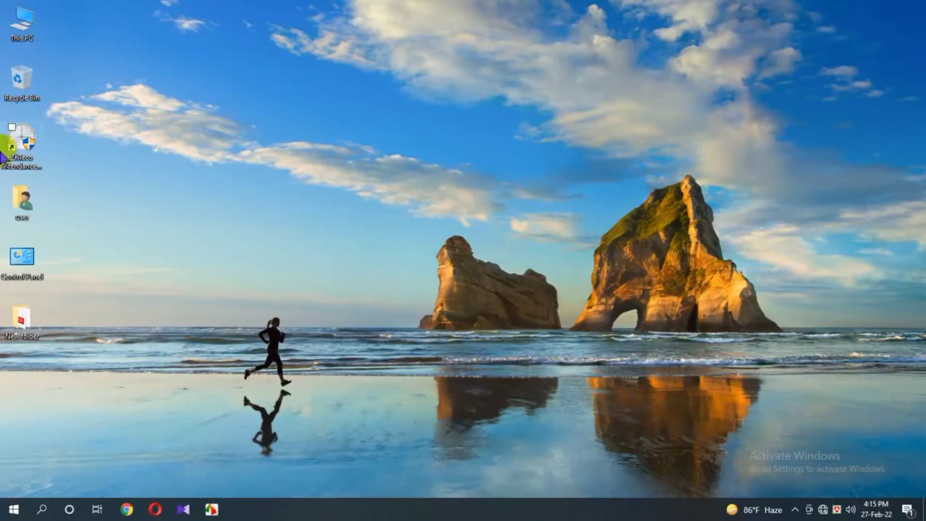
Launch the attendance management program and connect to device 1 in the machine list.
double_click(26, 143)
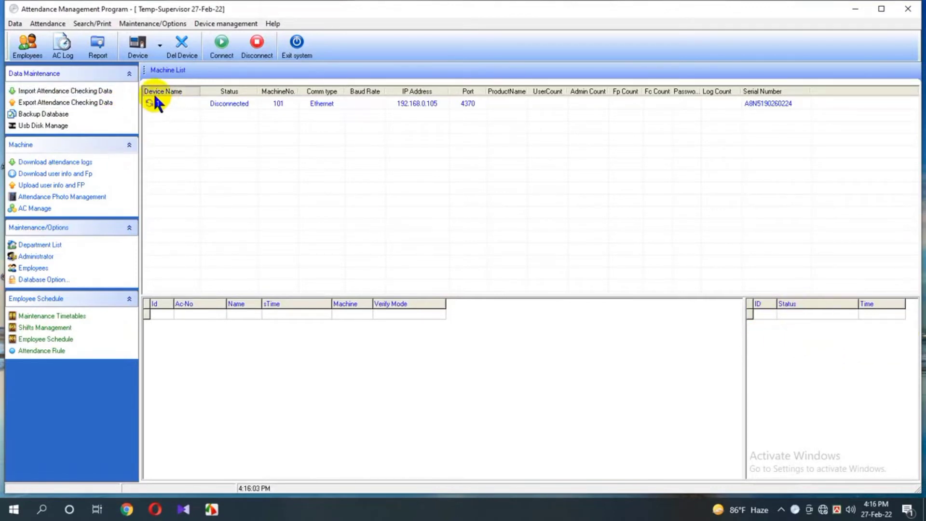
left_click(228, 107)
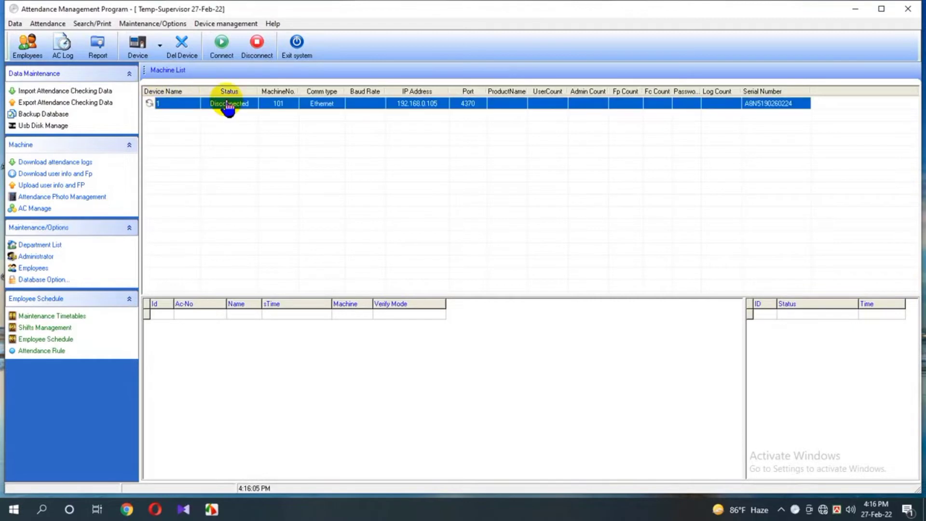
left_click(222, 44)
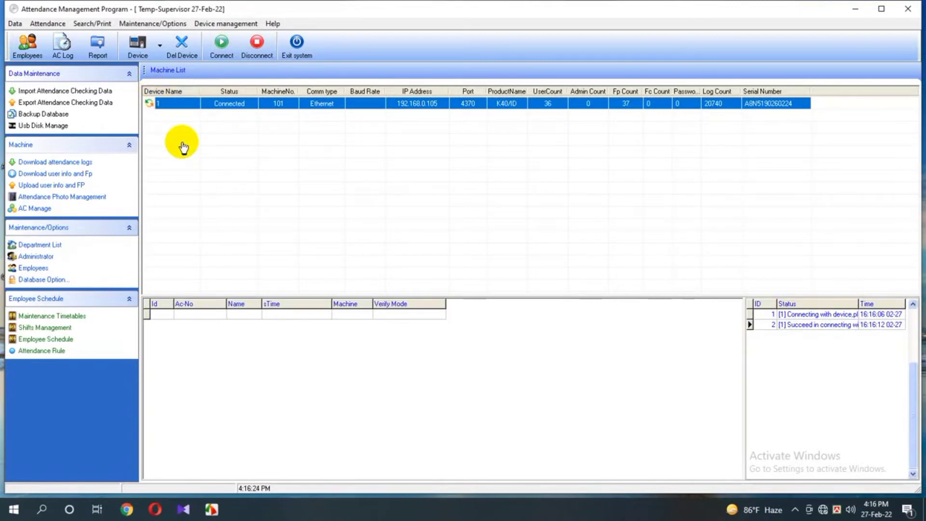
Download the attendance logs from the connected device.
left_click(97, 49)
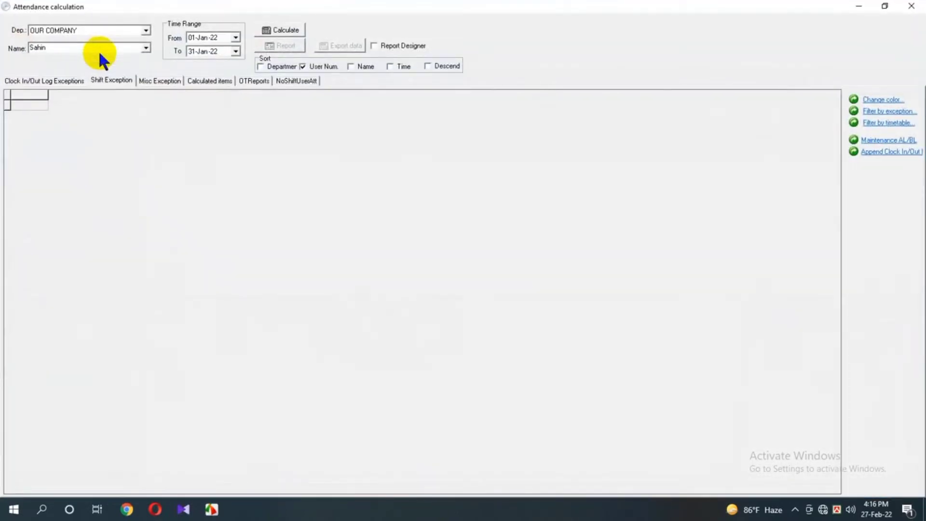
left_click(912, 6)
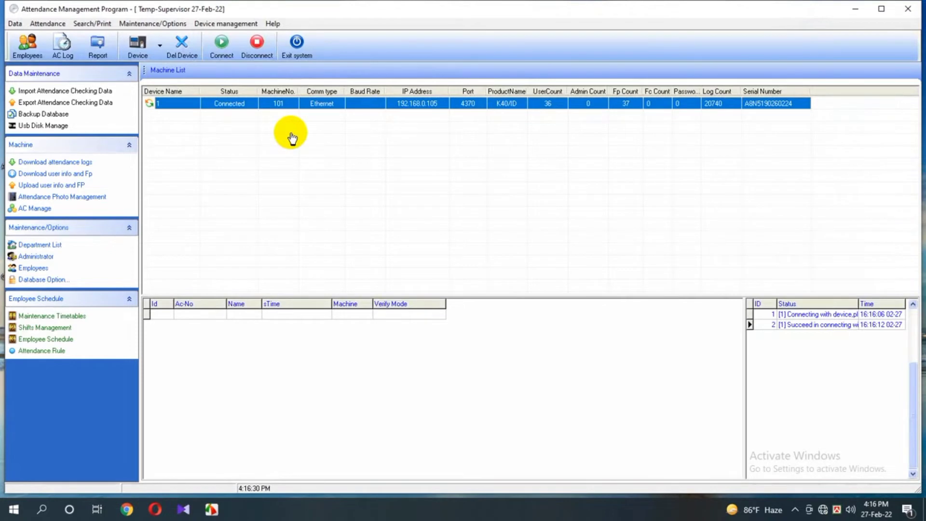
left_click(50, 164)
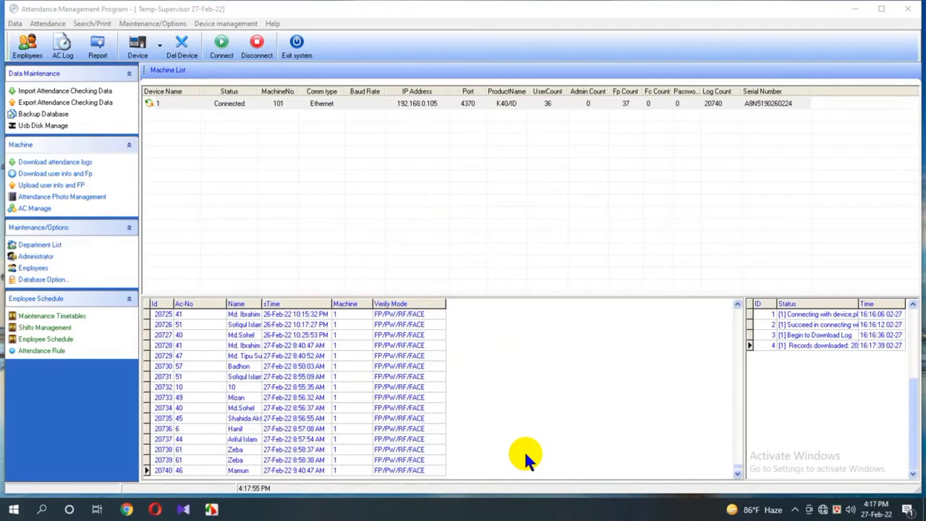
Open the attendance calculation report and choose the OUR COMPANY department and the employee at entry 40 of the name list.
left_click(98, 46)
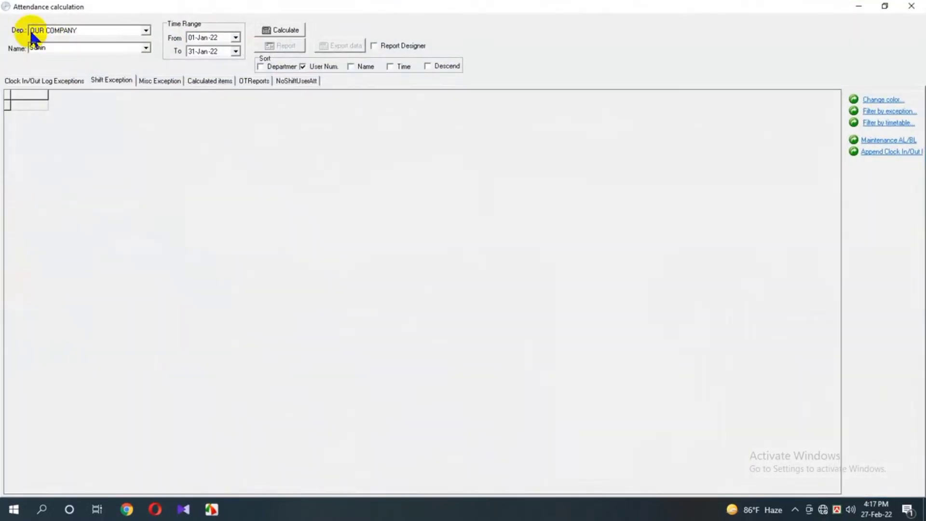
left_click(145, 31)
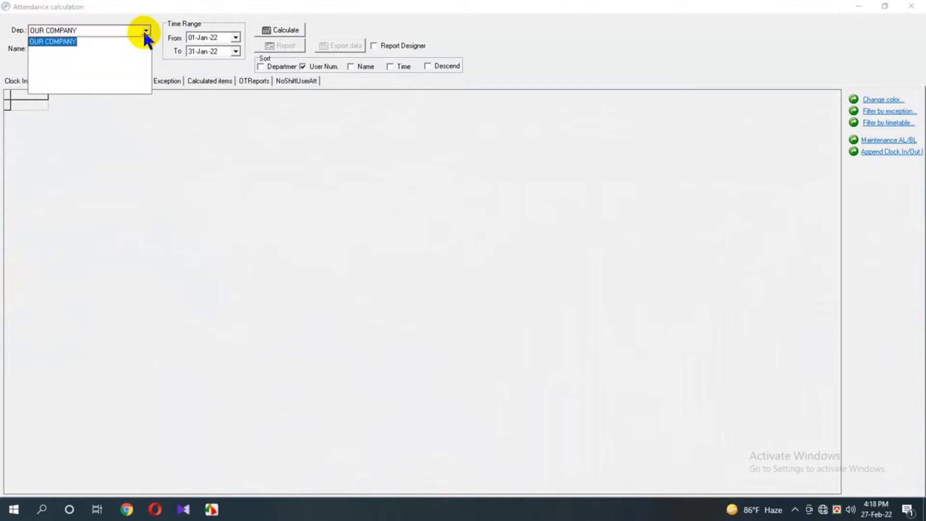
left_click(85, 41)
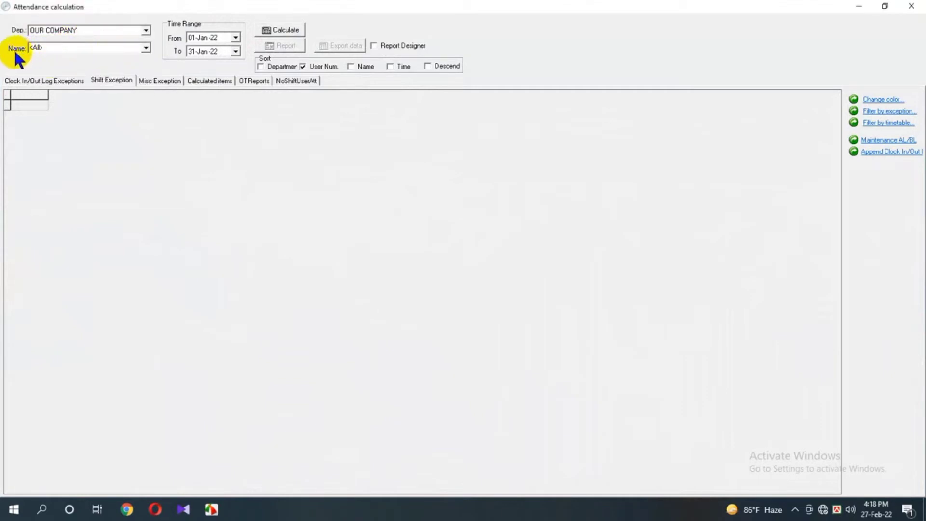
left_click(145, 49)
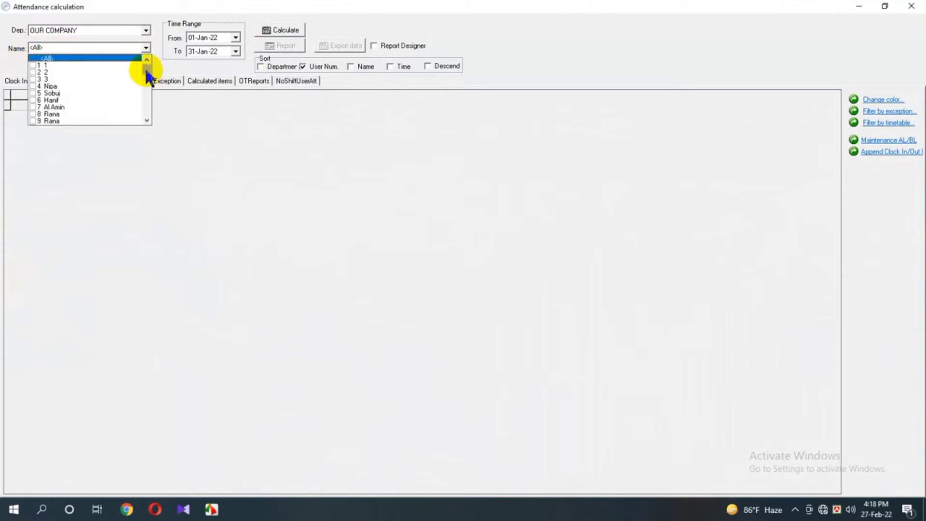
left_click_drag(146, 68, 144, 94)
left_click(61, 99)
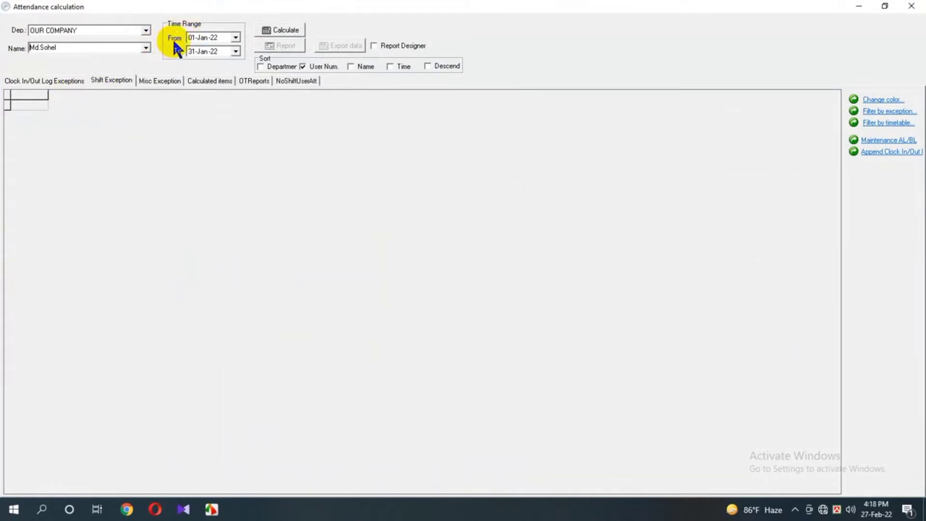
Set the report's time range from 01-Feb-22 to 27-Feb-22.
left_click(236, 37)
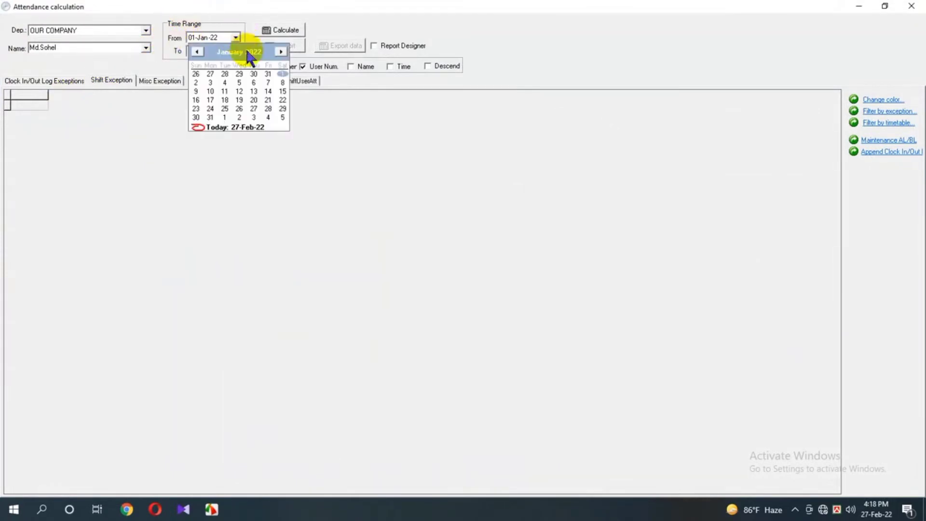
left_click(282, 51)
left_click(216, 74)
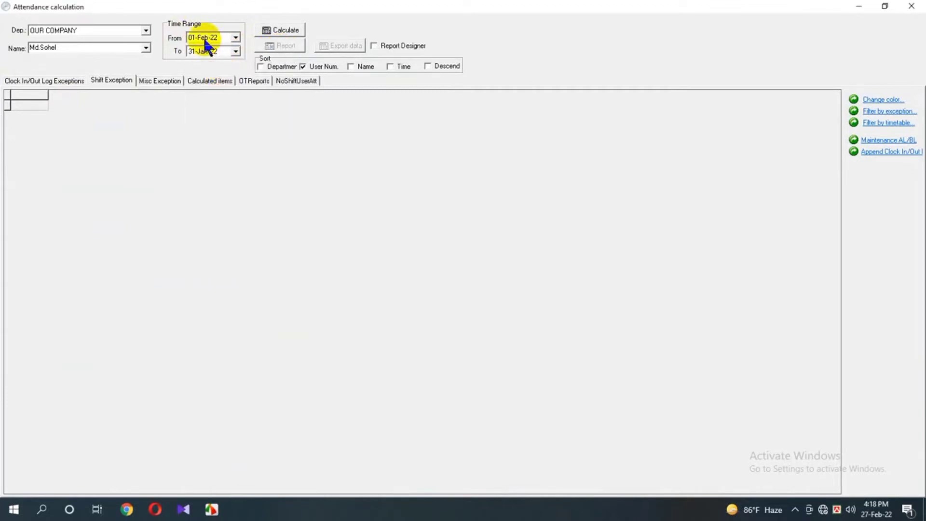
left_click(235, 51)
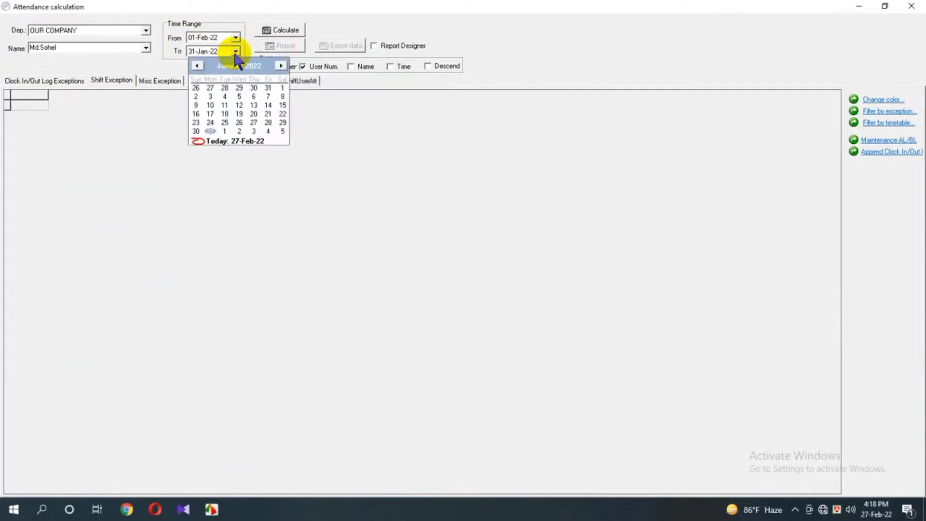
left_click(280, 66)
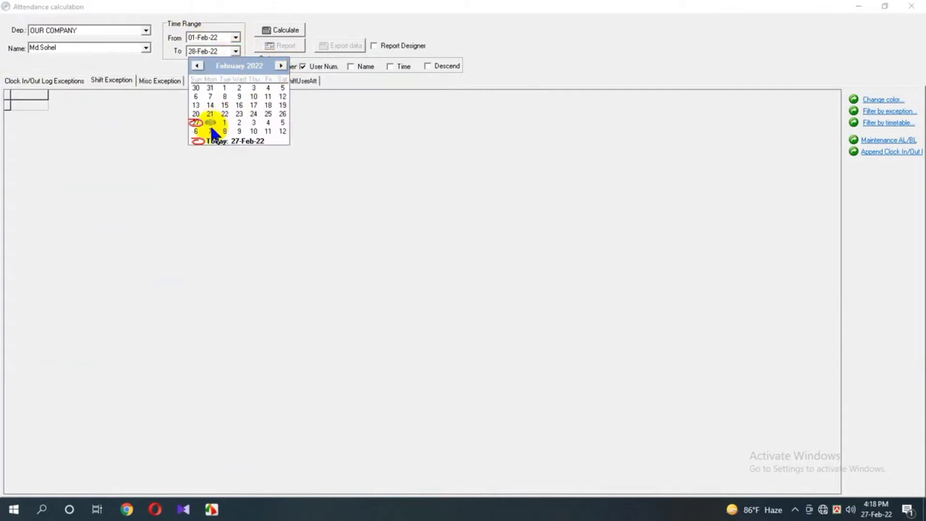
left_click(225, 141)
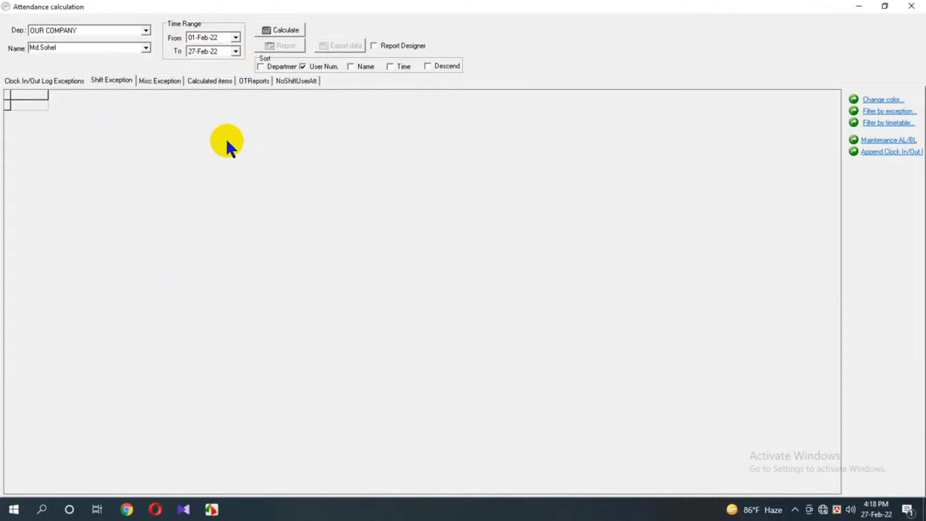
Calculate the selected employee's attendance and examine the clock in/out log exceptions through the last record.
left_click(279, 31)
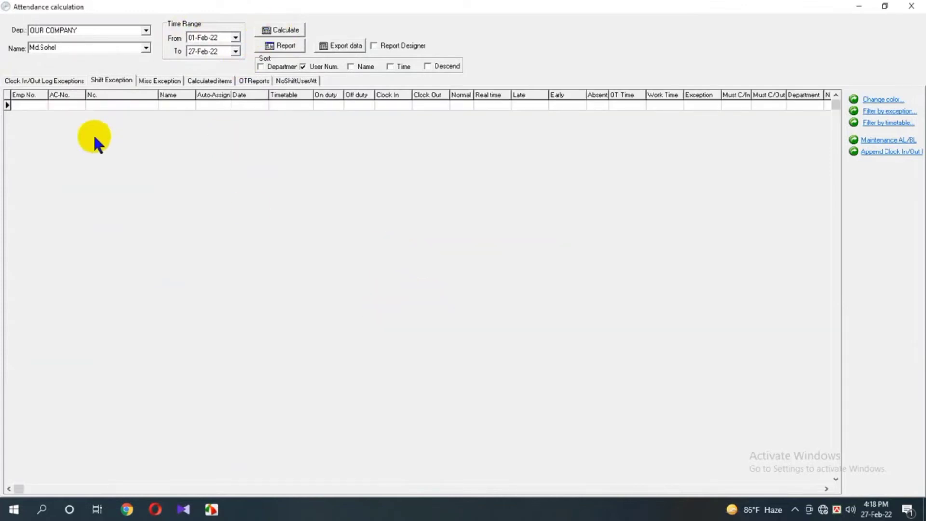
left_click(39, 81)
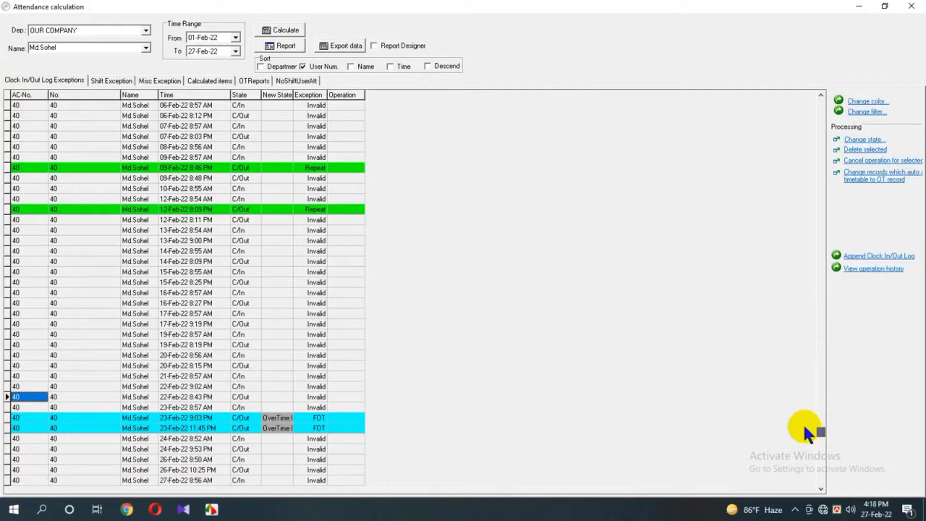
left_click_drag(802, 478, 802, 479)
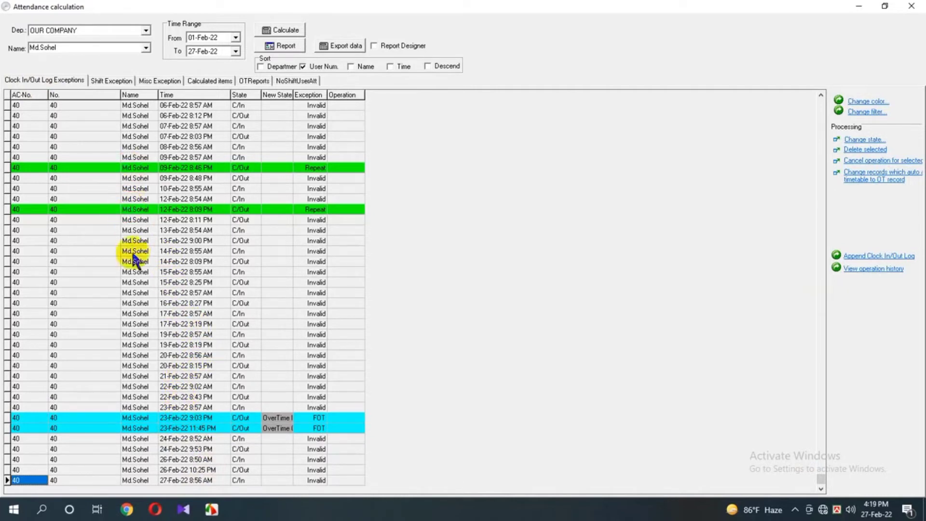
left_click(213, 507)
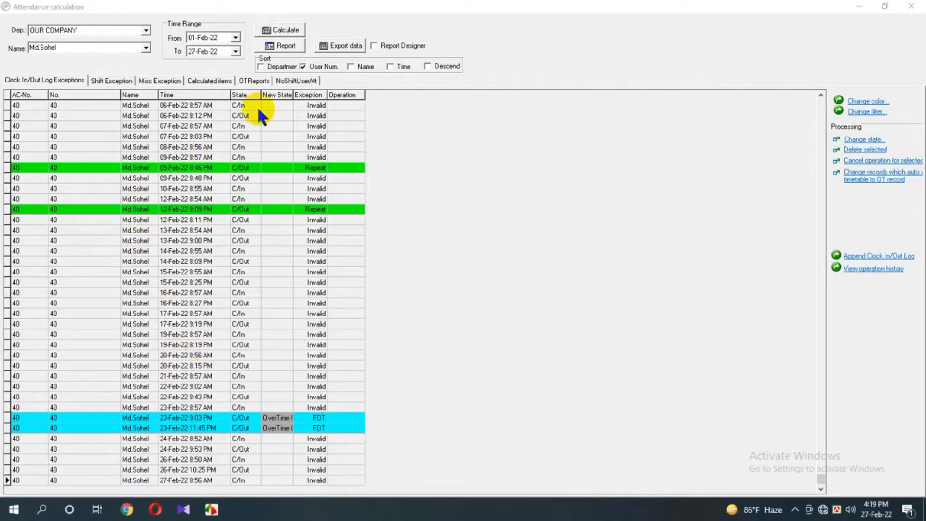
Try to export all fields of the log exceptions to a Microsoft Excel file, and close the attendance calculation.
left_click(342, 45)
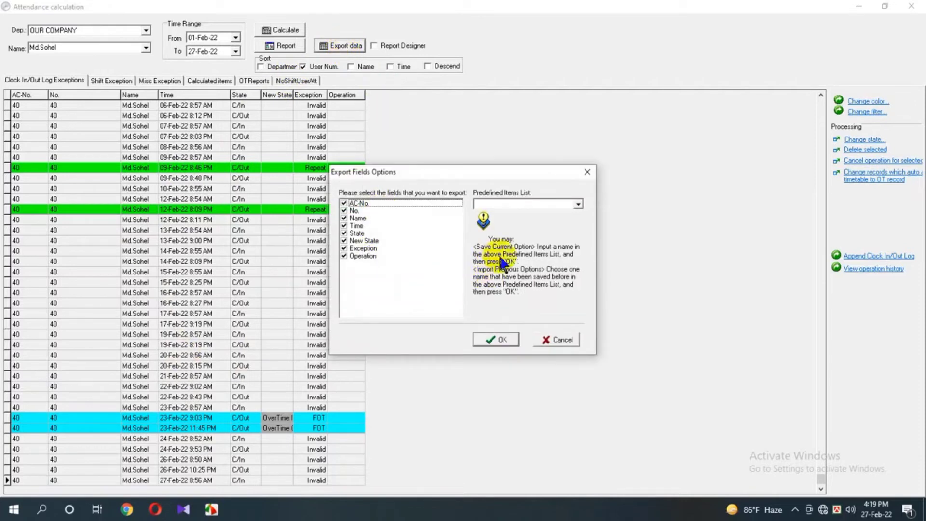
left_click(497, 339)
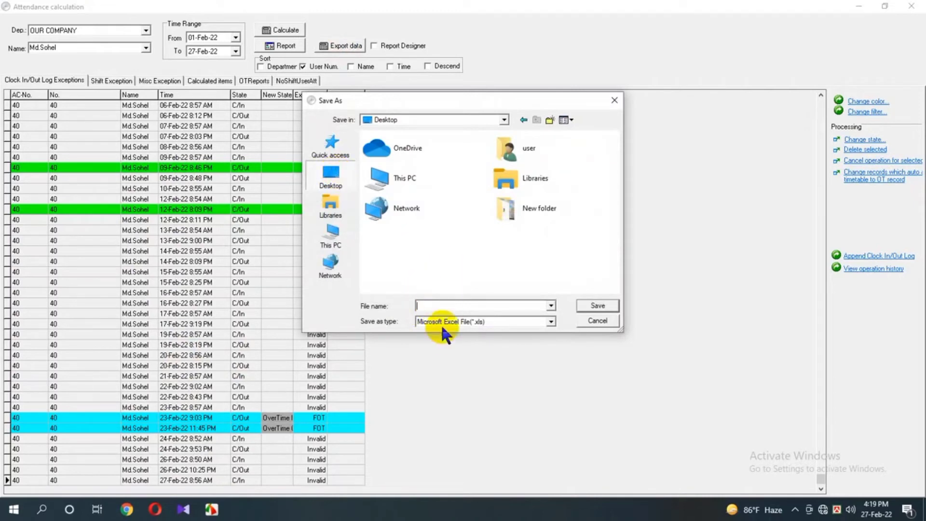
left_click(598, 320)
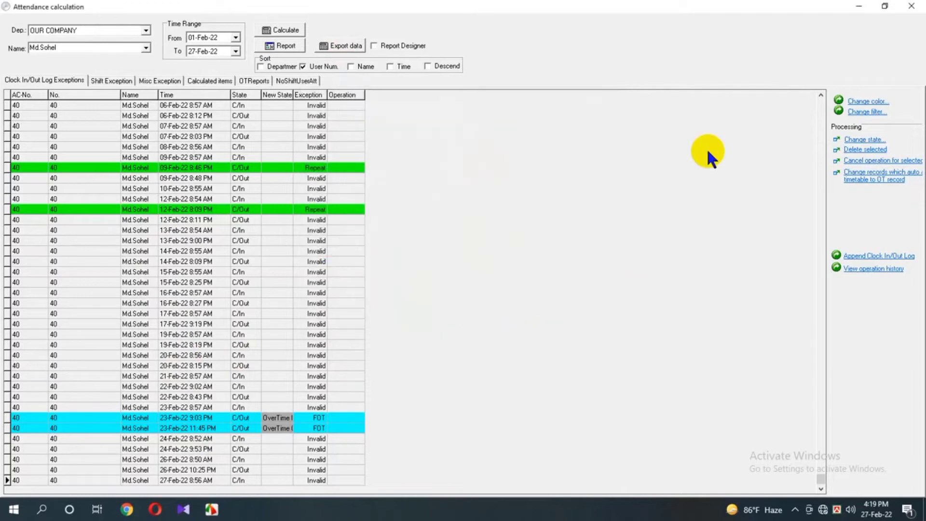
left_click(911, 6)
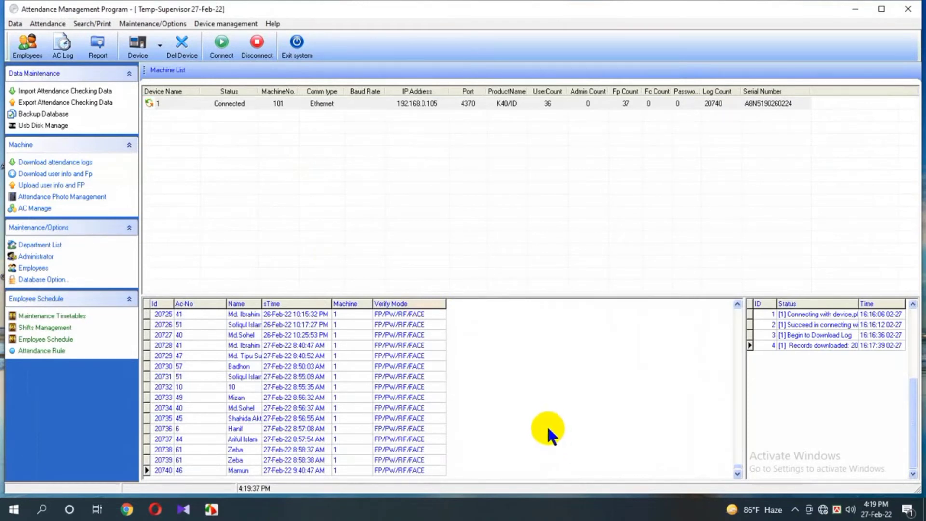
left_click(208, 512)
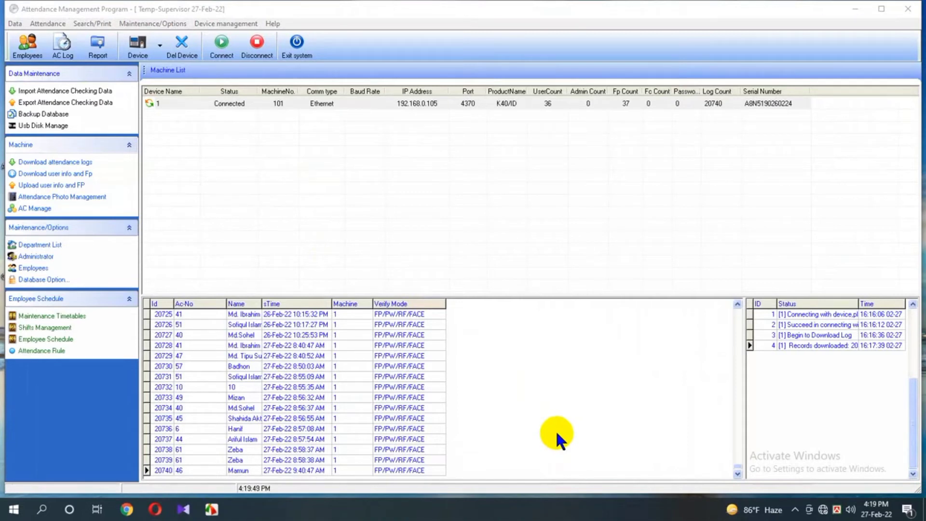
Reopen the attendance calculation report and select all employees.
left_click(97, 47)
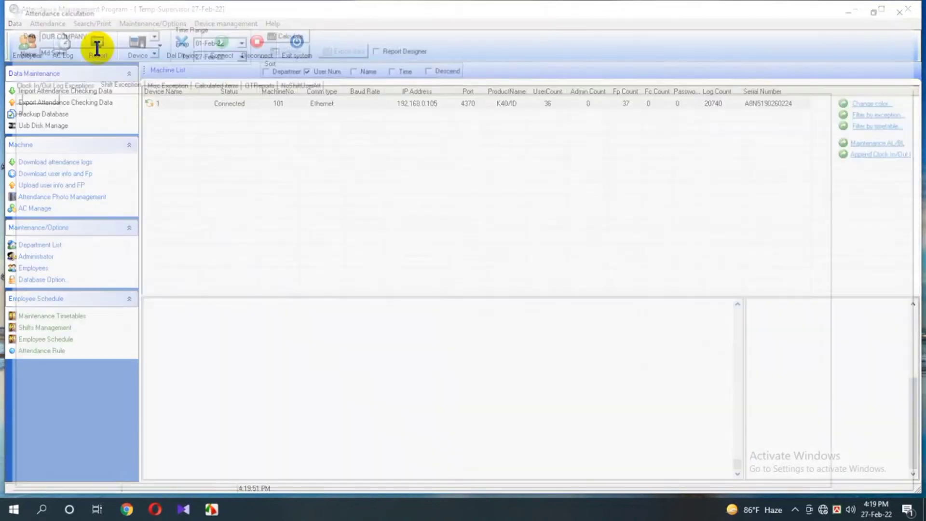
left_click(145, 47)
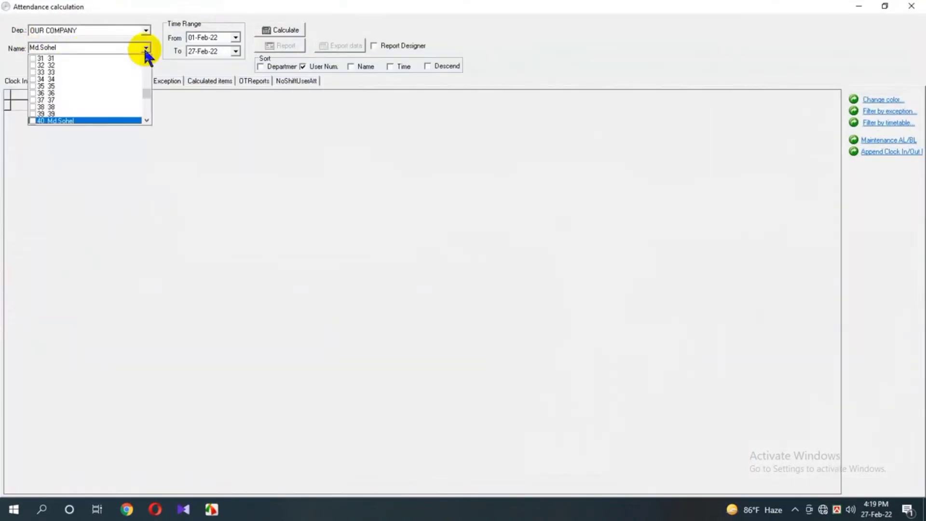
left_click_drag(146, 91, 148, 57)
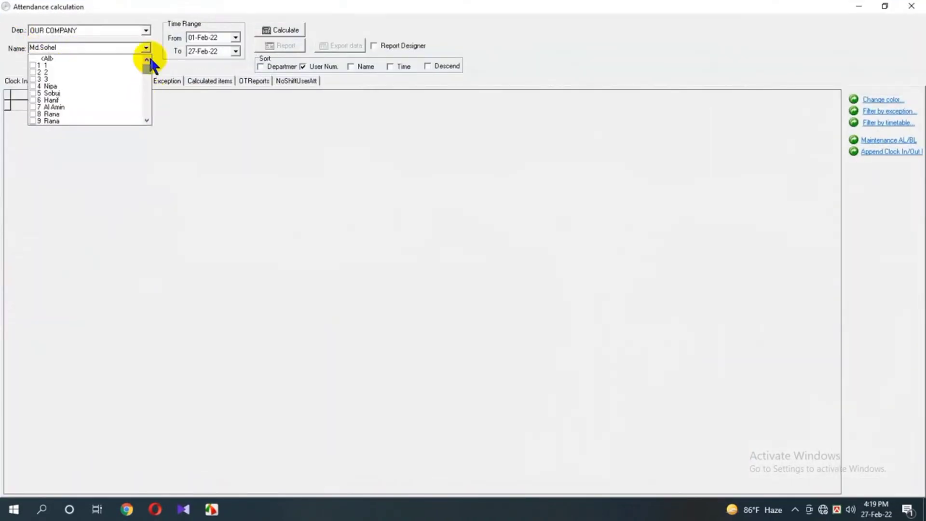
left_click(46, 59)
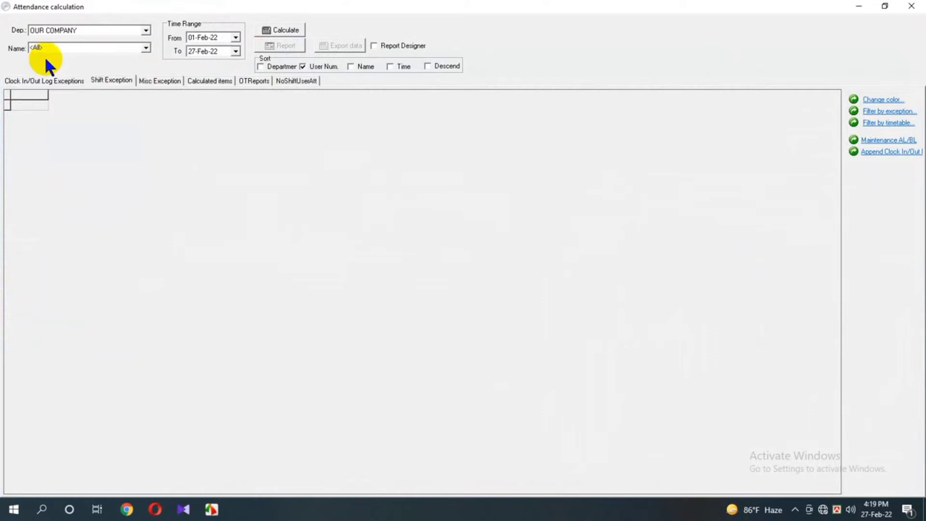
Choose 01-Feb-22 as the start date and 27-Feb-22 as the end date for the all-employee report.
left_click(235, 38)
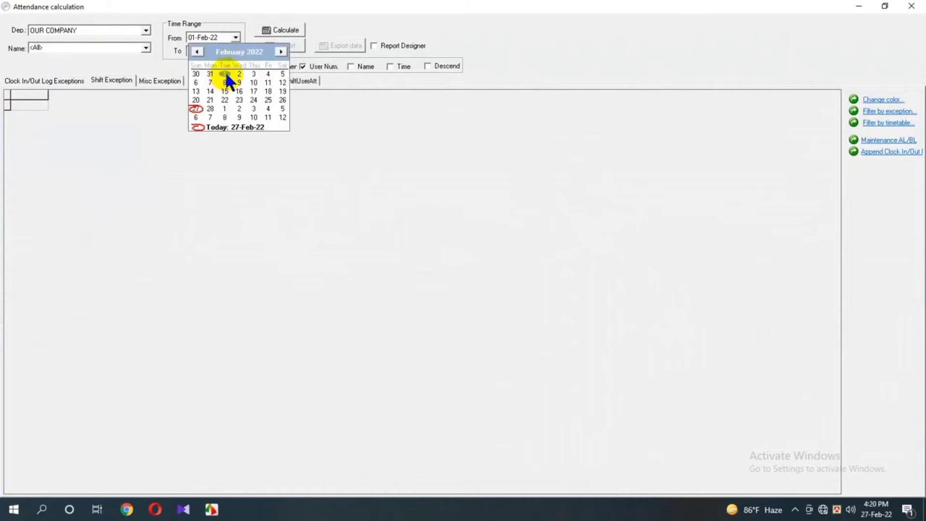
left_click(225, 74)
left_click(236, 51)
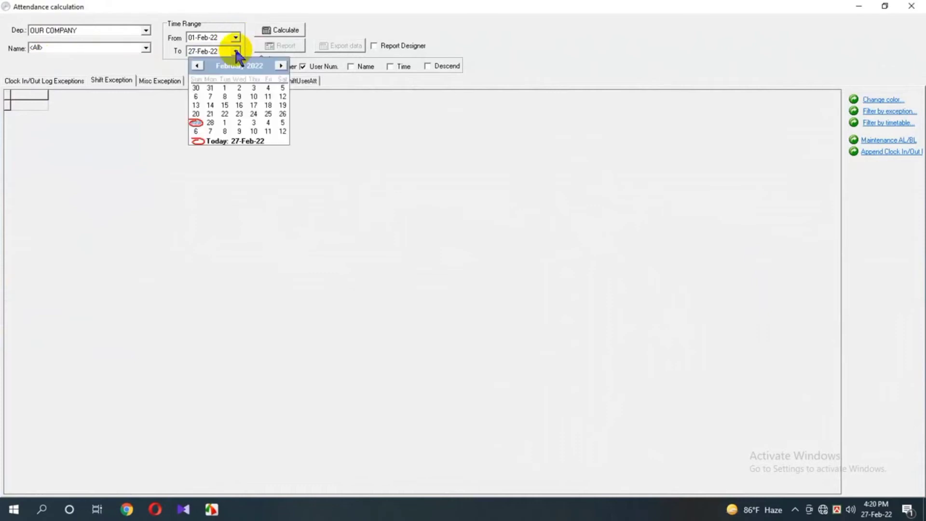
left_click(222, 141)
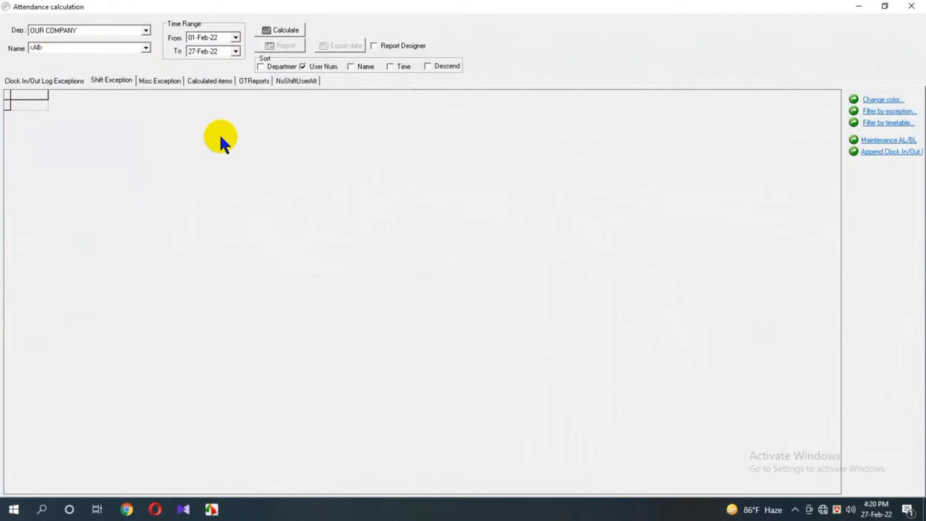
Calculate attendance for all employees and browse their clock in/out log exceptions.
left_click(275, 32)
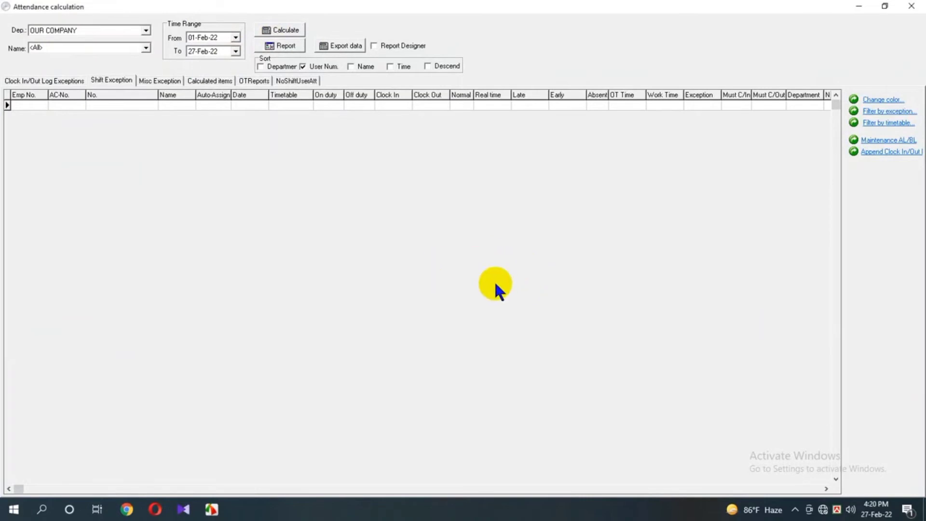
left_click(61, 80)
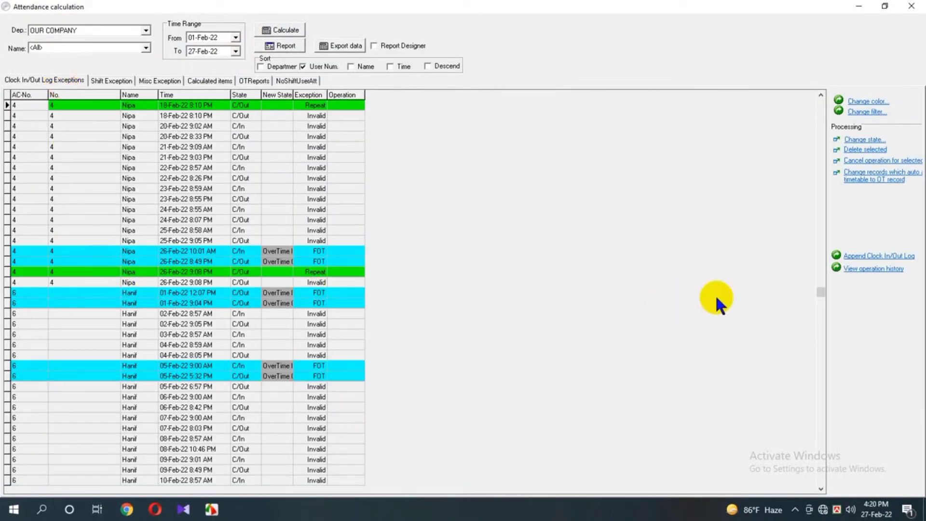
left_click_drag(821, 291, 820, 283)
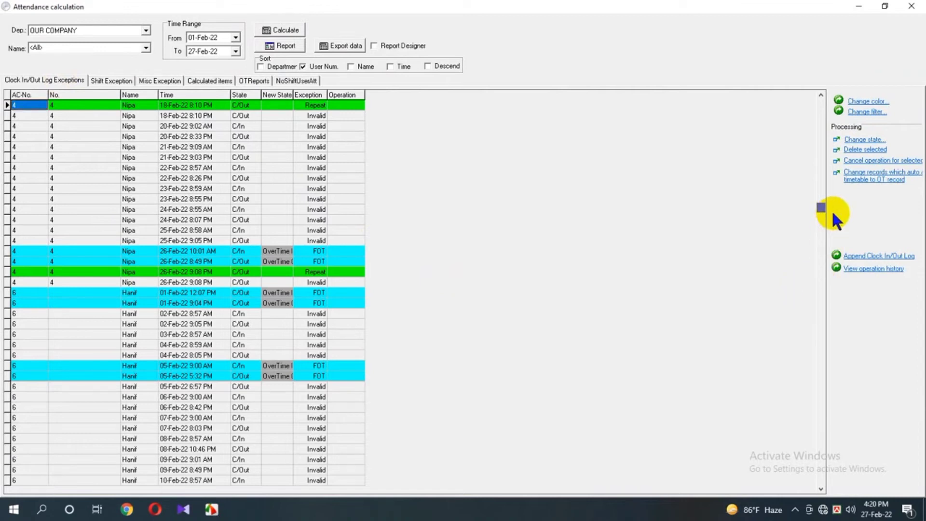
Export all fields of the all-employee log exceptions to a Microsoft Excel file named Feb on the Desktop.
left_click_drag(817, 110, 816, 115)
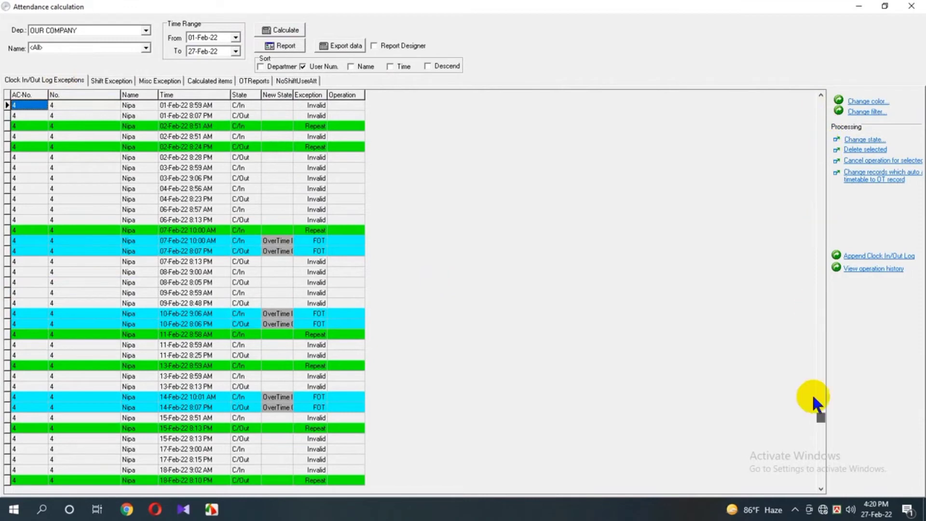
left_click_drag(821, 418, 821, 479)
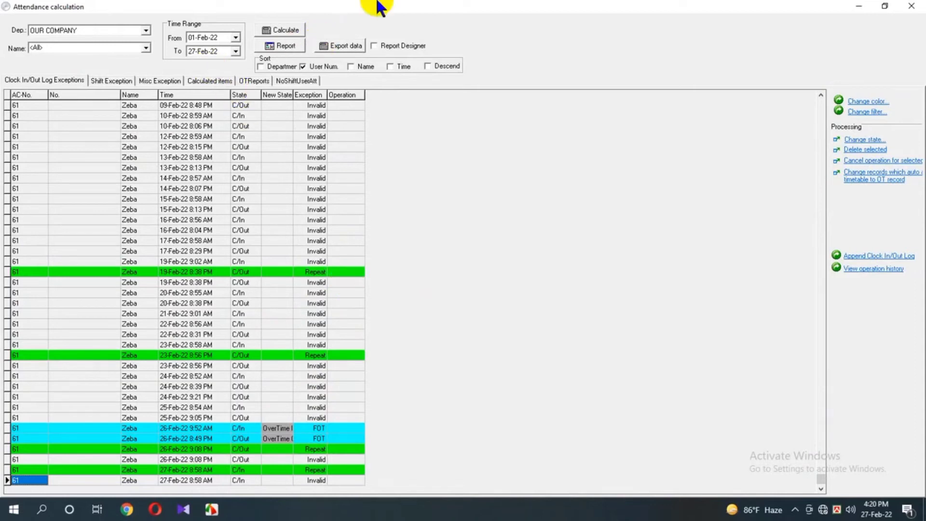
left_click(358, 46)
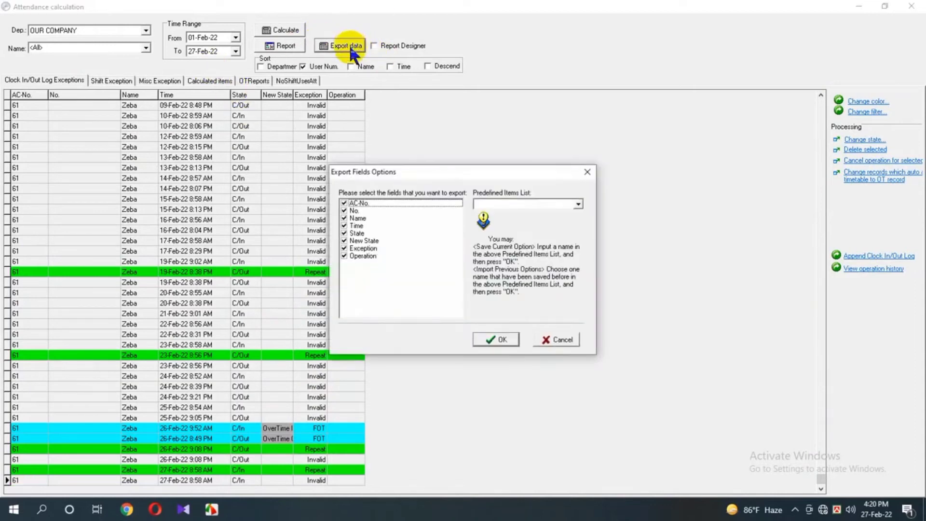
left_click(508, 338)
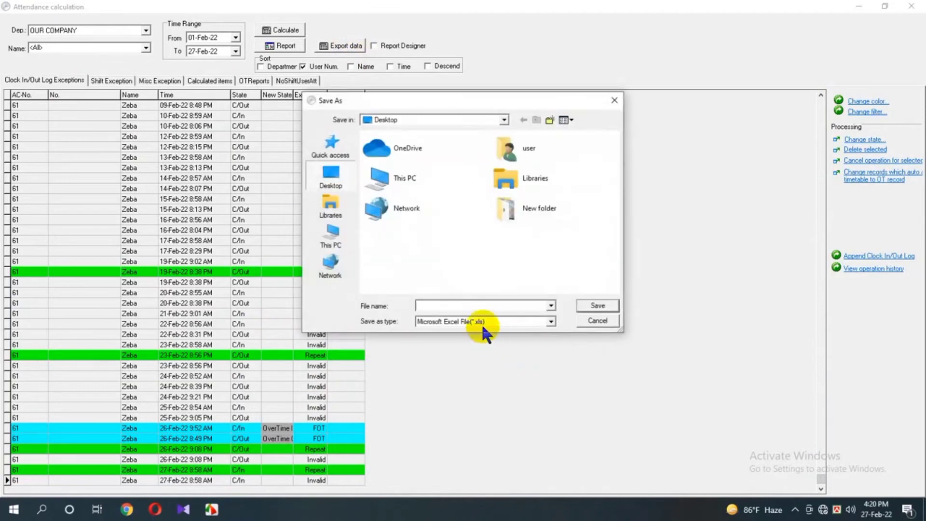
type("Feb")
left_click(337, 173)
left_click(597, 305)
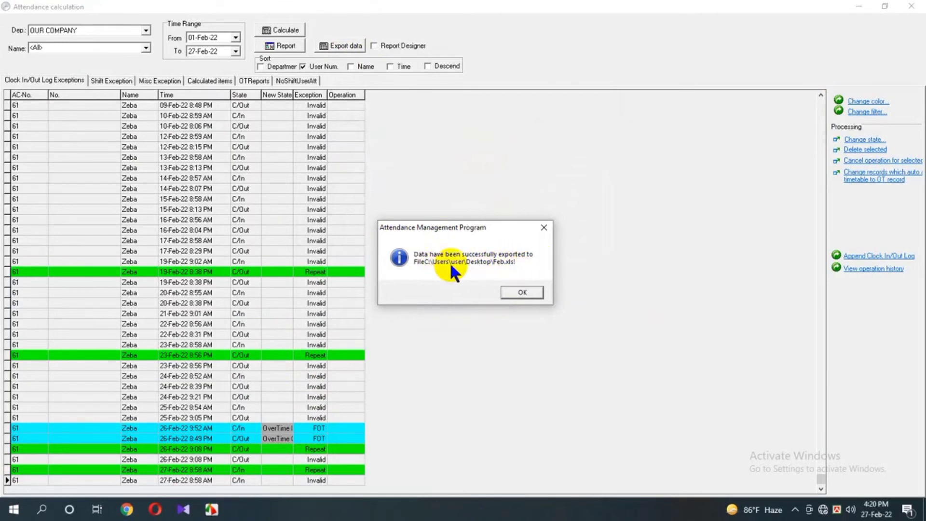
left_click(510, 292)
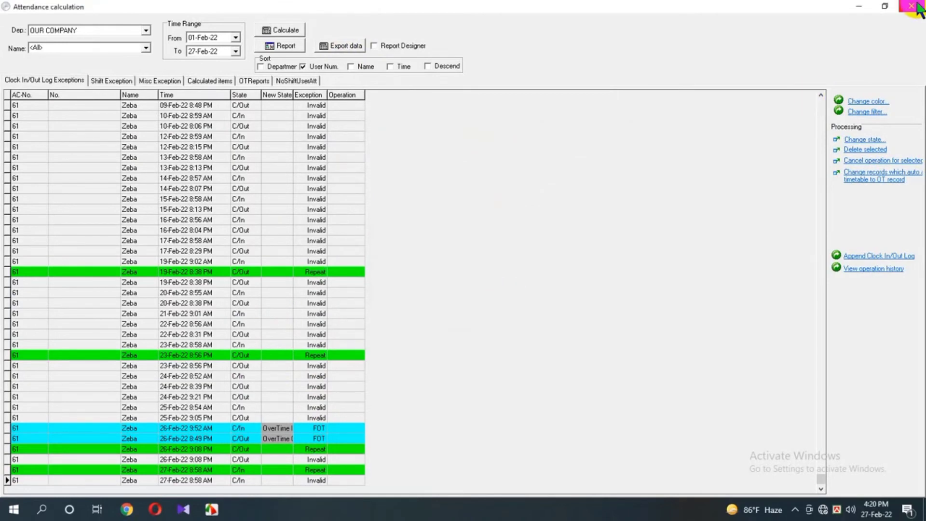
Close the attendance calculation, minimize the attendance program, and move the Feb.xls icon directly below the ZKTeco Attendance shortcut on the desktop.
left_click(901, 13)
left_click(864, 11)
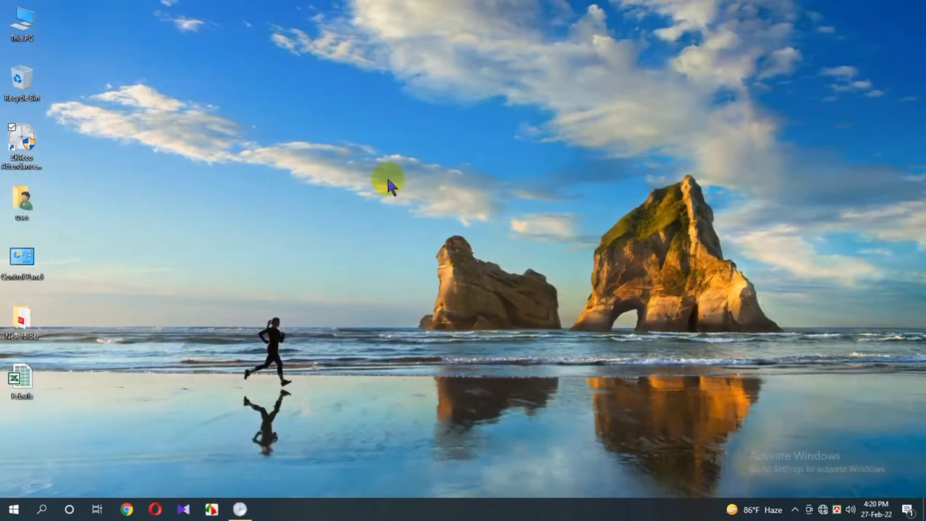
left_click_drag(22, 381, 401, 159)
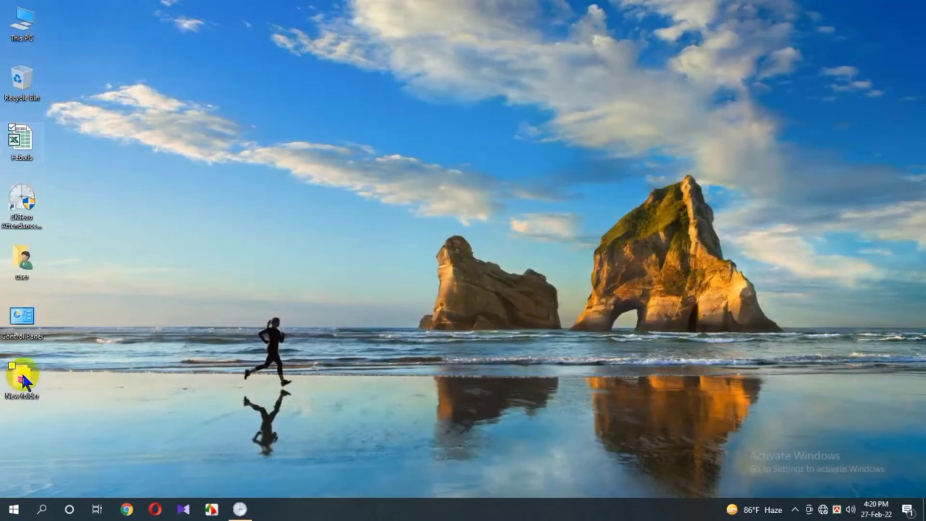
left_click_drag(25, 141, 275, 220)
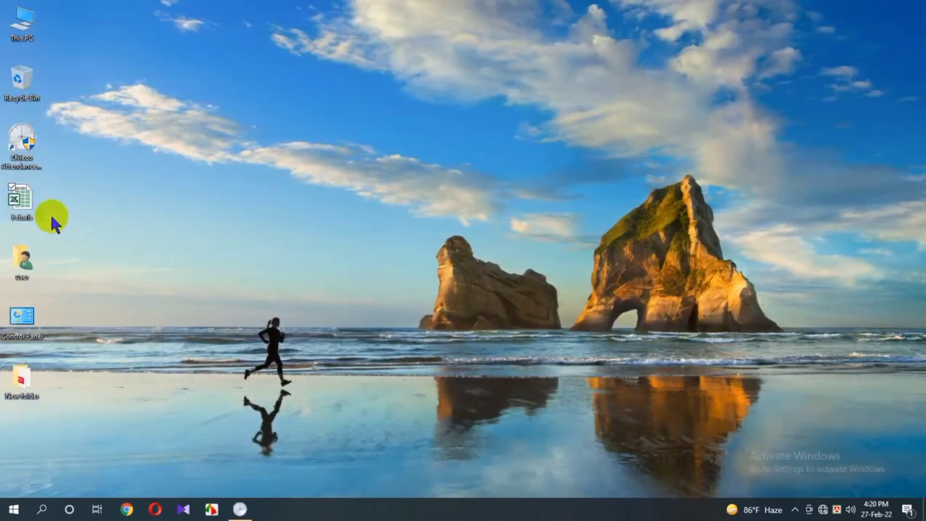
Open the exported Feb.xls file from the desktop in Excel and dismiss the Office activation wizard.
right_click(18, 204)
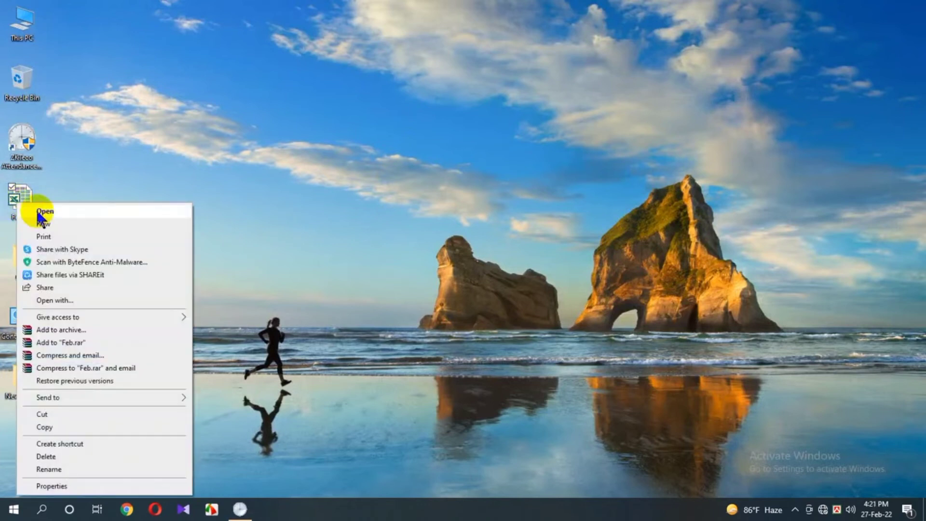
left_click(39, 212)
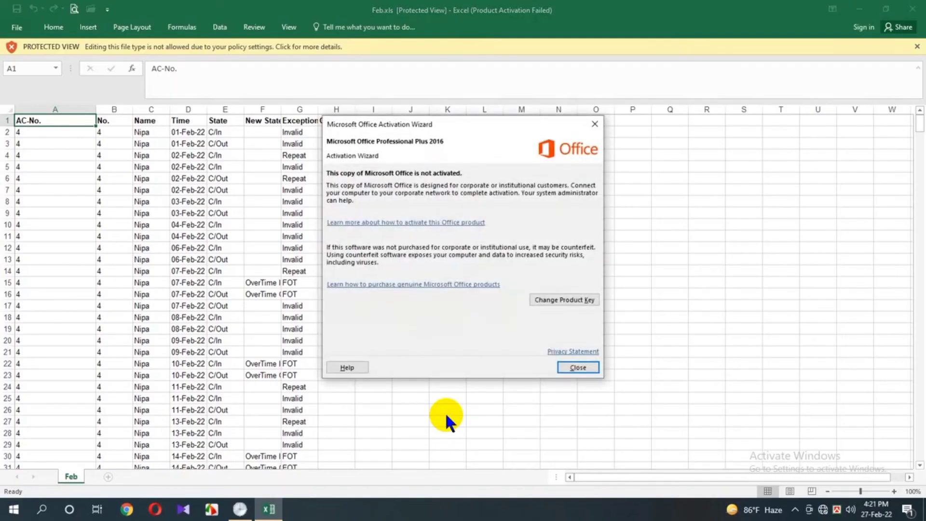
left_click(595, 124)
Fit the widths of the AC-No., No., Name and Time columns to their contents.
scroll(155, 218, "up", 6, "ctrl")
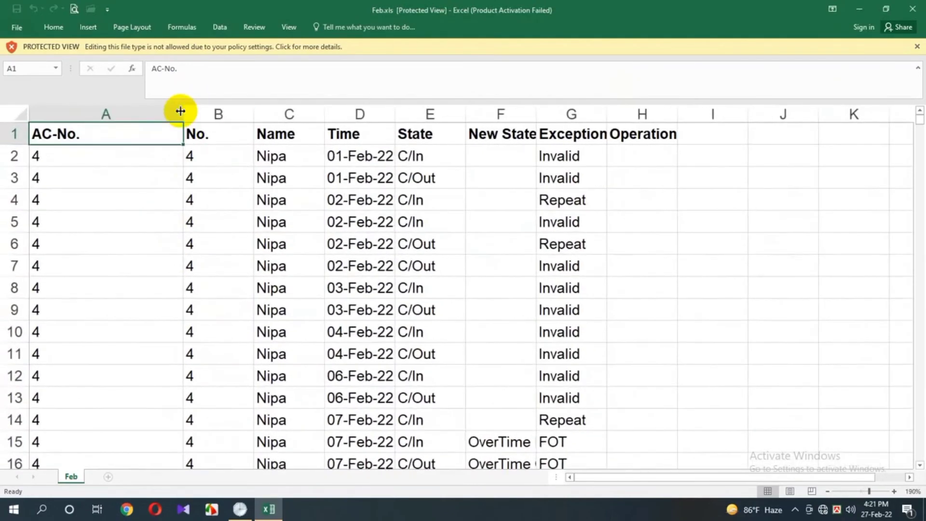
double_click(179, 112)
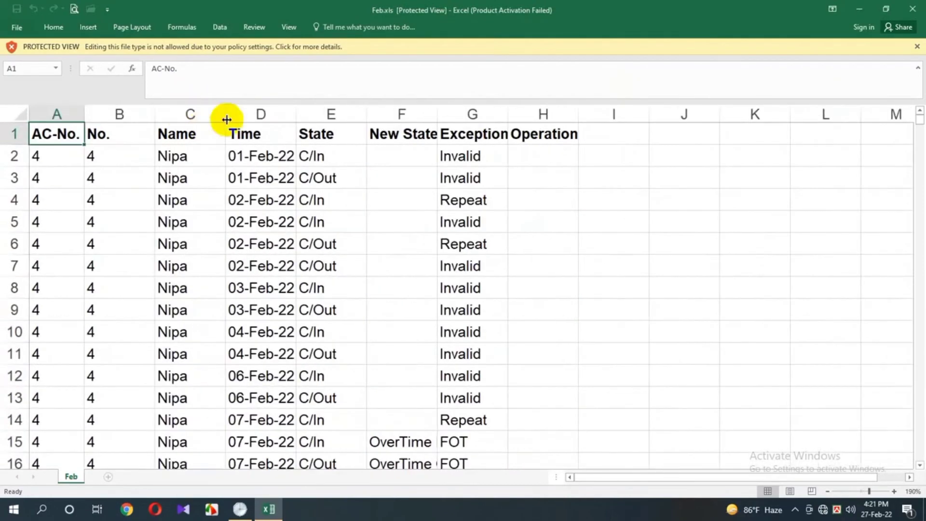
double_click(154, 114)
double_click(185, 114)
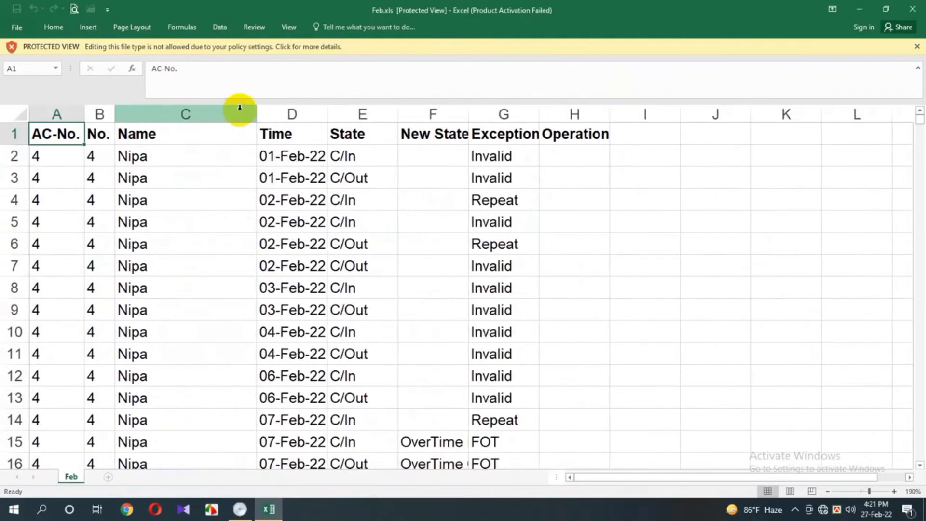
double_click(324, 110)
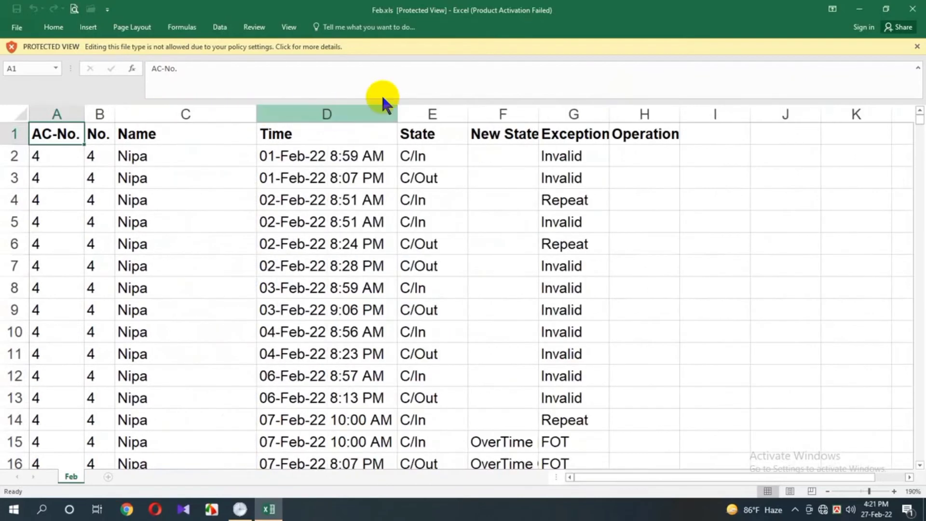
Dismiss the Protected View notice and fit the State, New State, Exception and Operation columns to their contents.
left_click(915, 47)
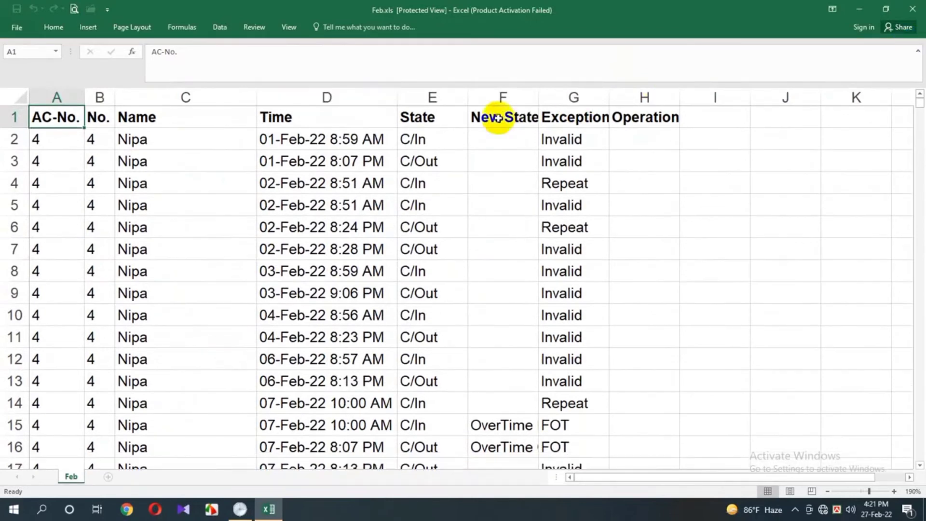
double_click(468, 97)
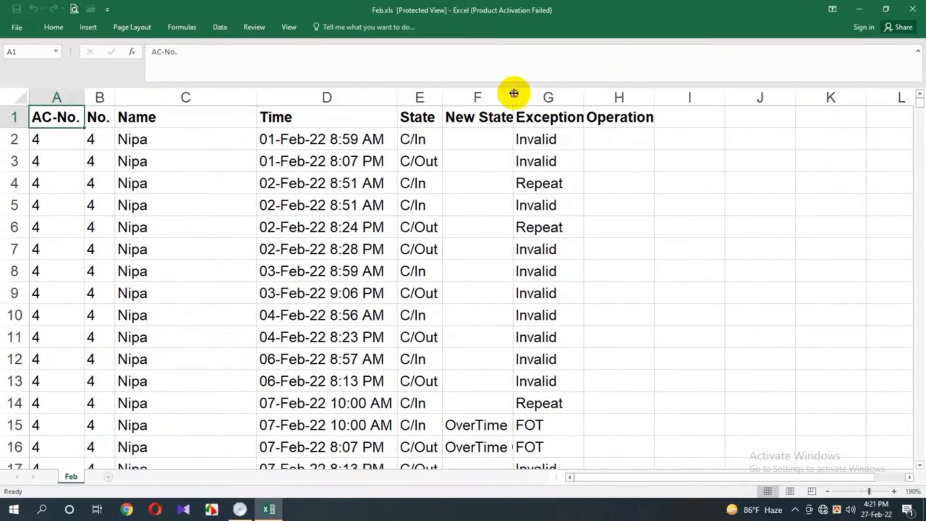
double_click(515, 96)
double_click(606, 96)
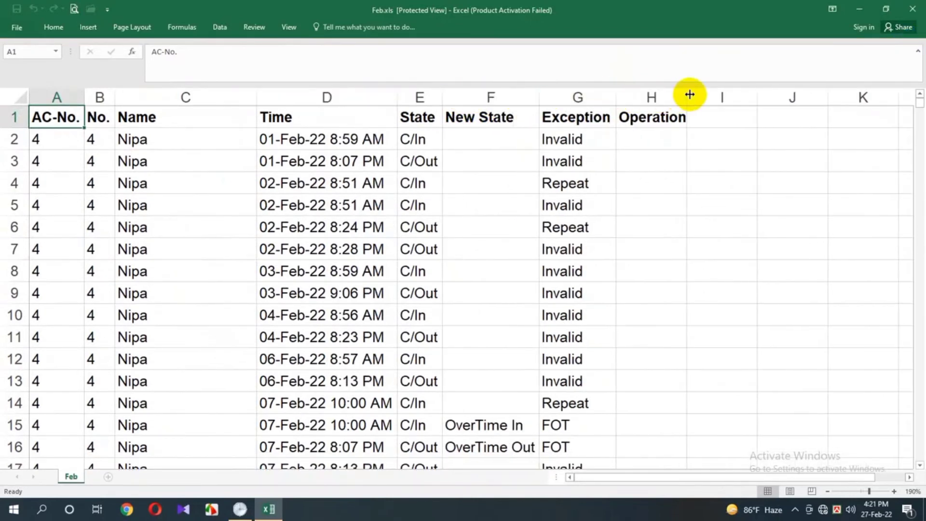
double_click(687, 95)
Review the exported clock in/out times, states and exceptions of the different employees in the Feb sheet.
scroll(302, 253, "up", 4)
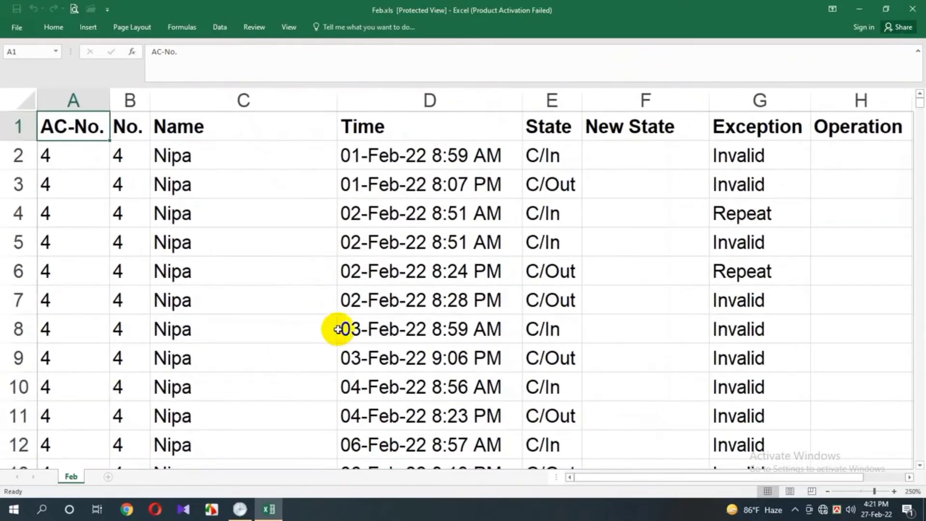
scroll(337, 329, "down", 20)
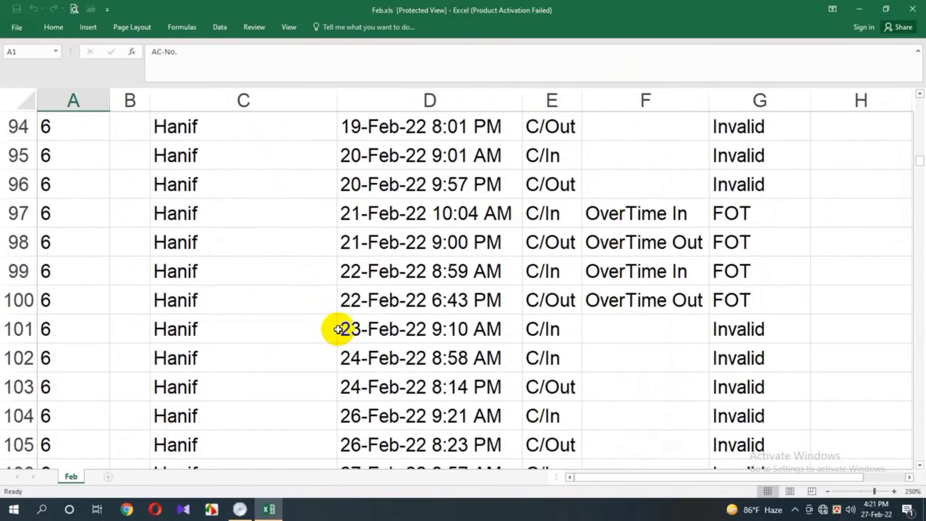
scroll(338, 329, "down", 6)
scroll(338, 329, "up", 1)
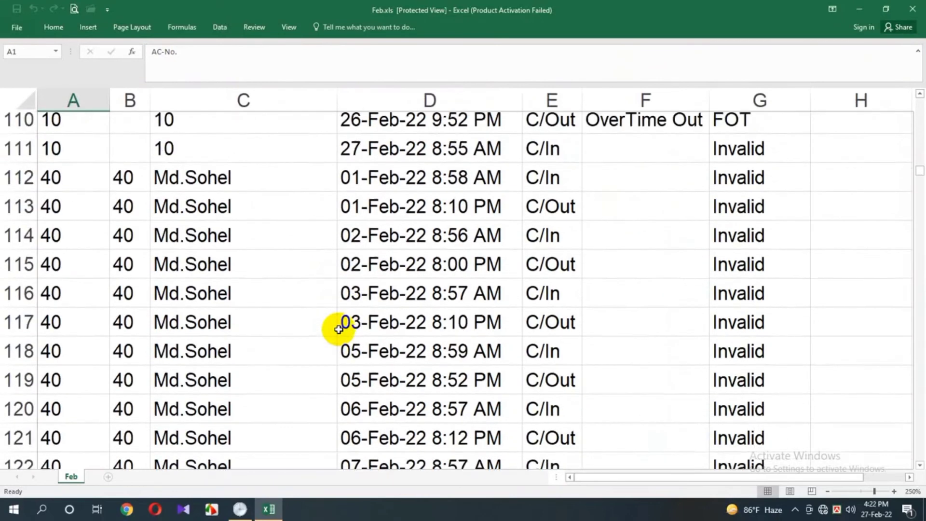
scroll(338, 329, "down", 1)
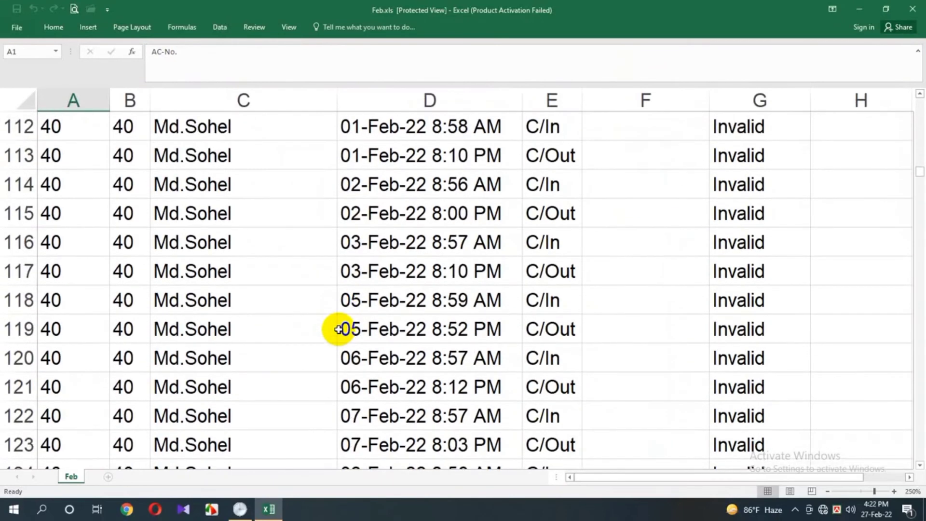
scroll(340, 333, "up", 1, "ctrl")
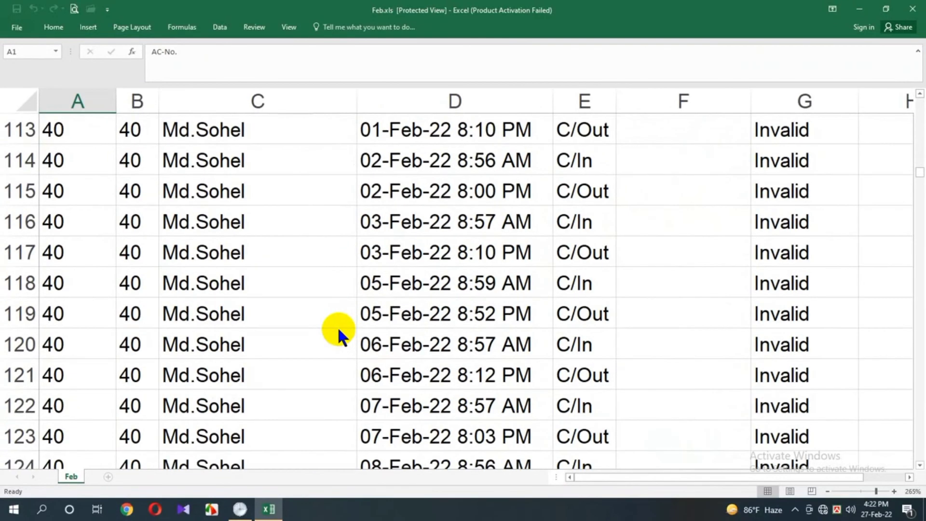
scroll(404, 388, "up", 1)
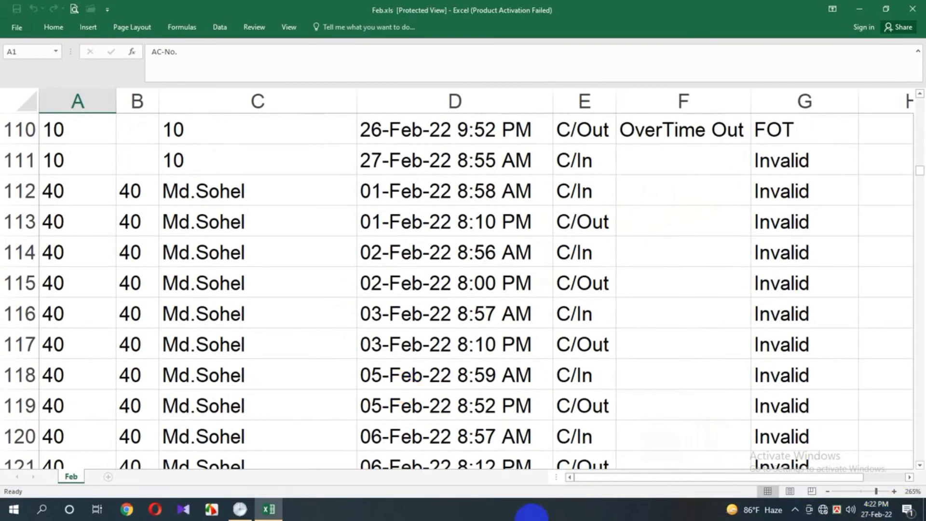
left_click(554, 515)
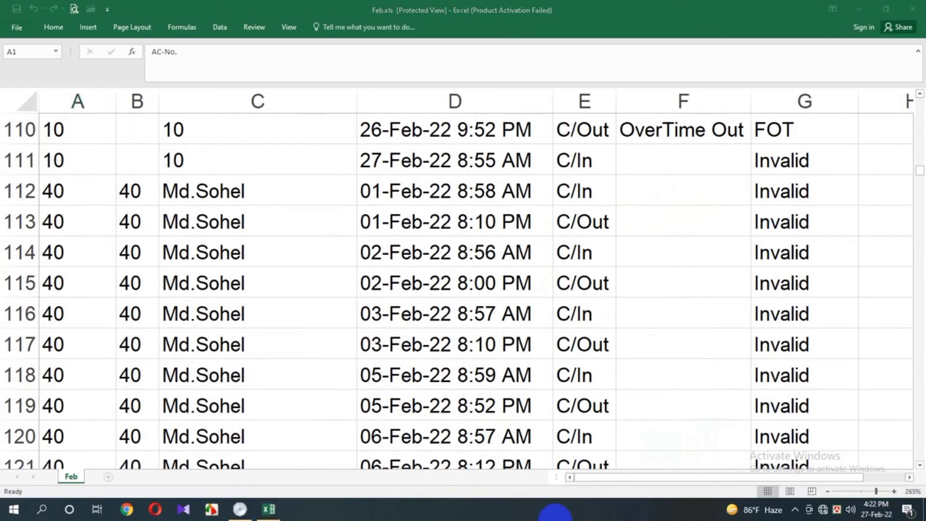